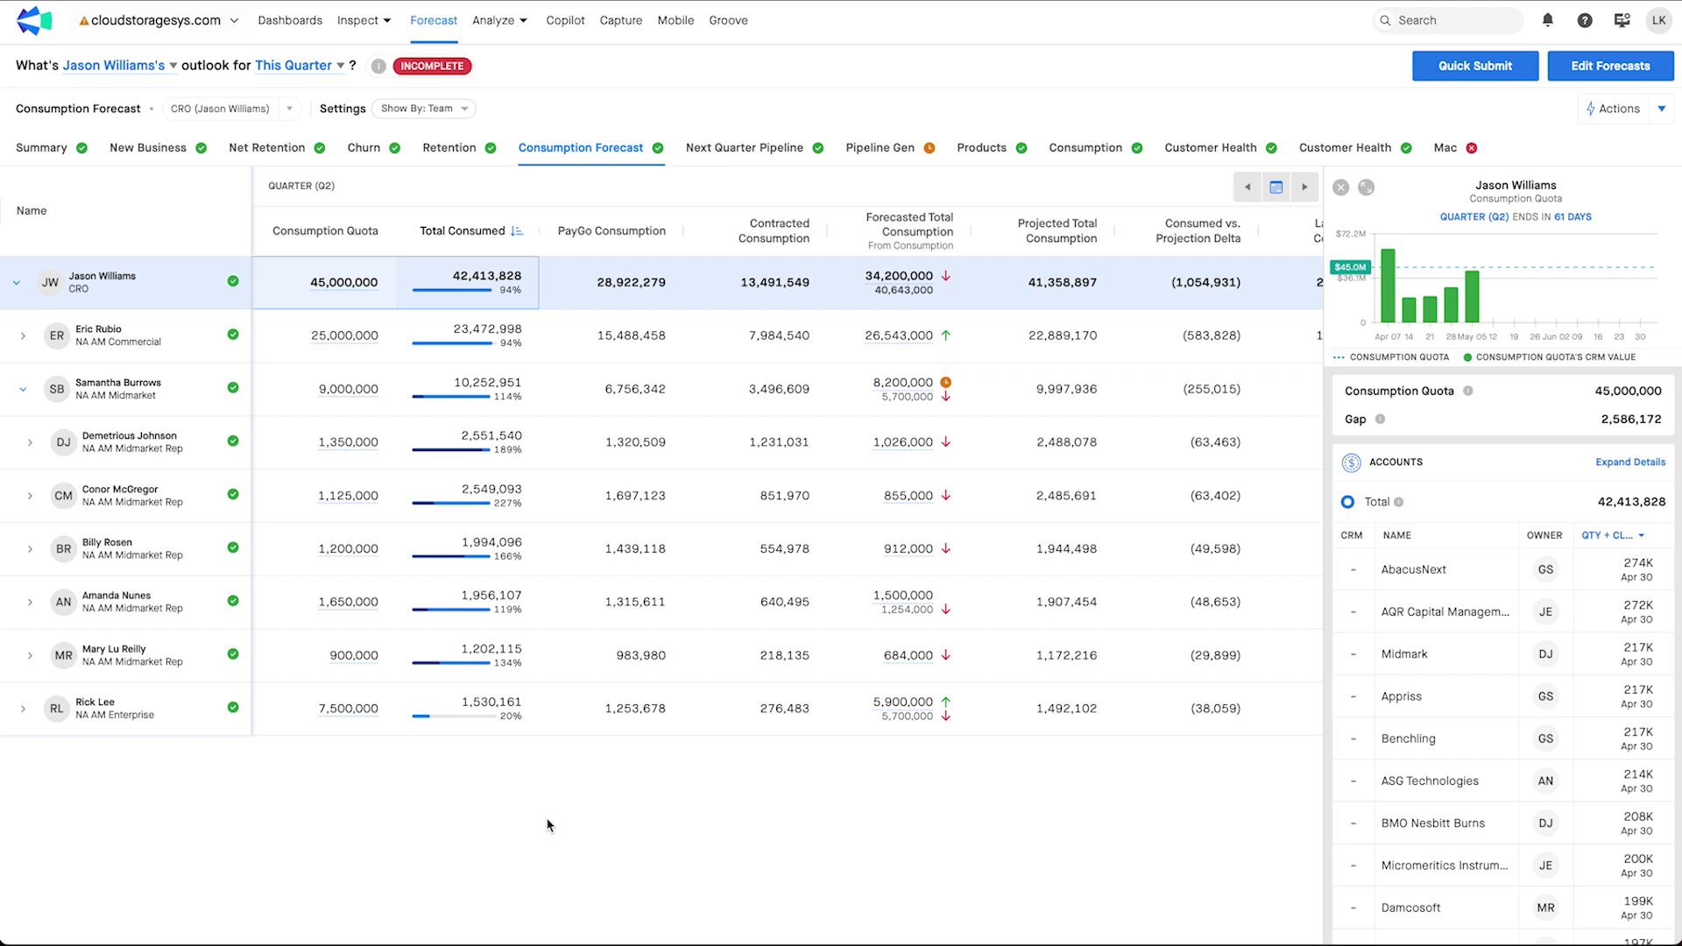
{"action": "scroll", "coordinate": [548, 825], "scroll_direction": "right", "scroll_amount": 3}
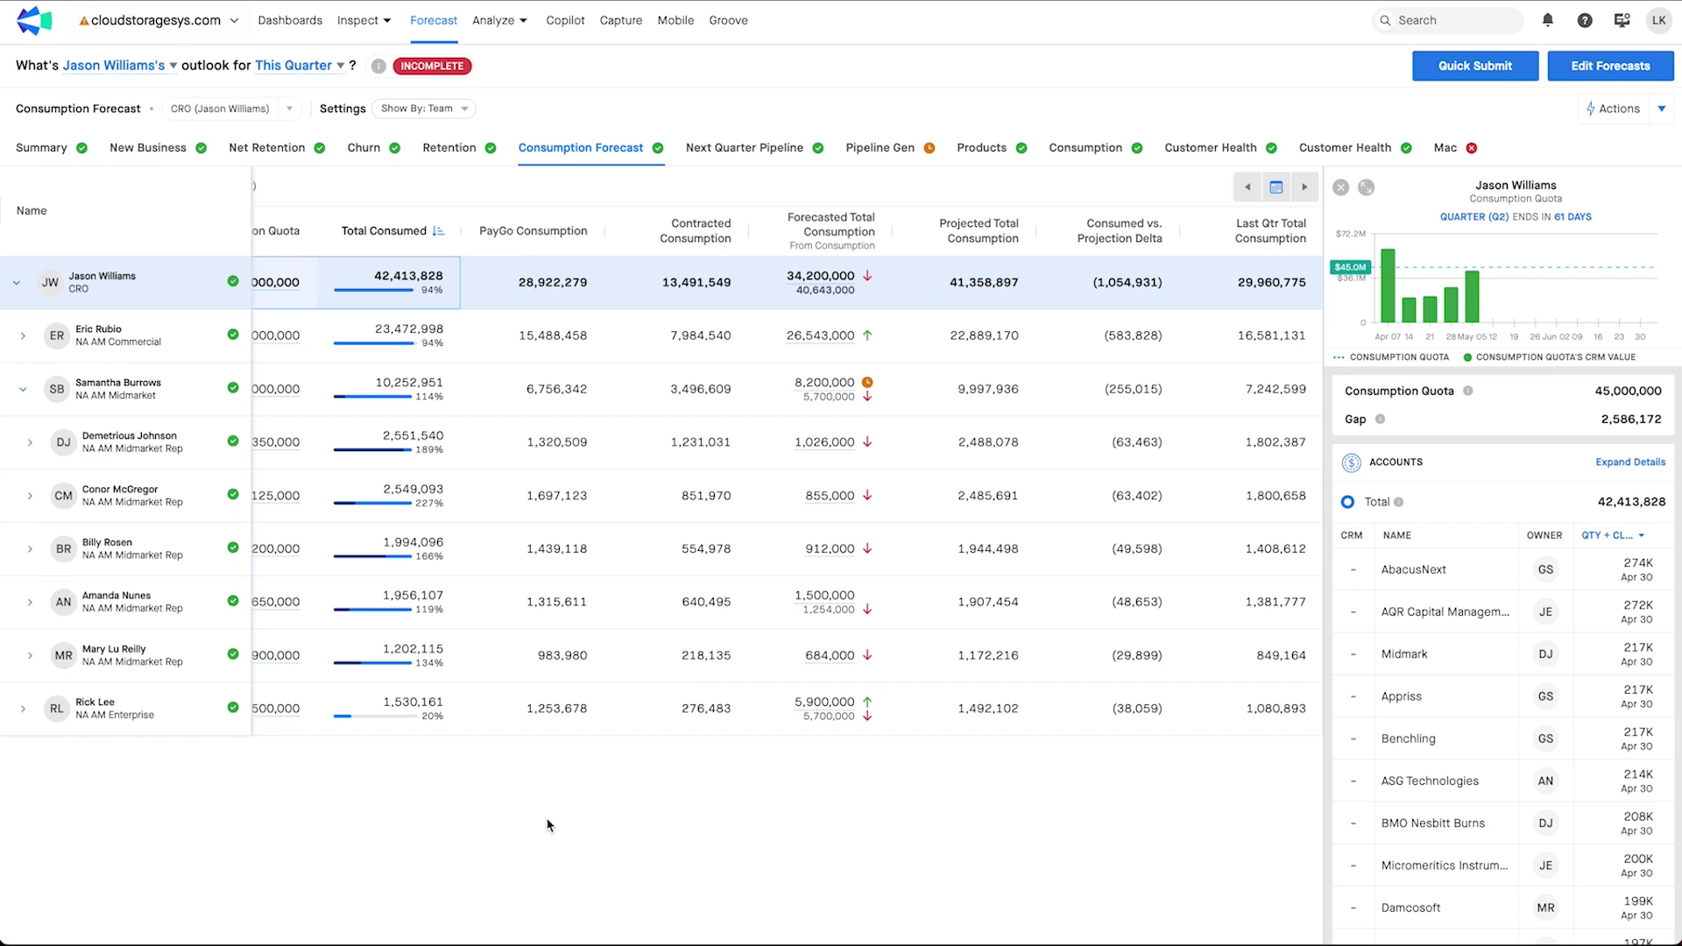
{"action": "scroll", "coordinate": [552, 920], "scroll_direction": "left", "scroll_amount": 3}
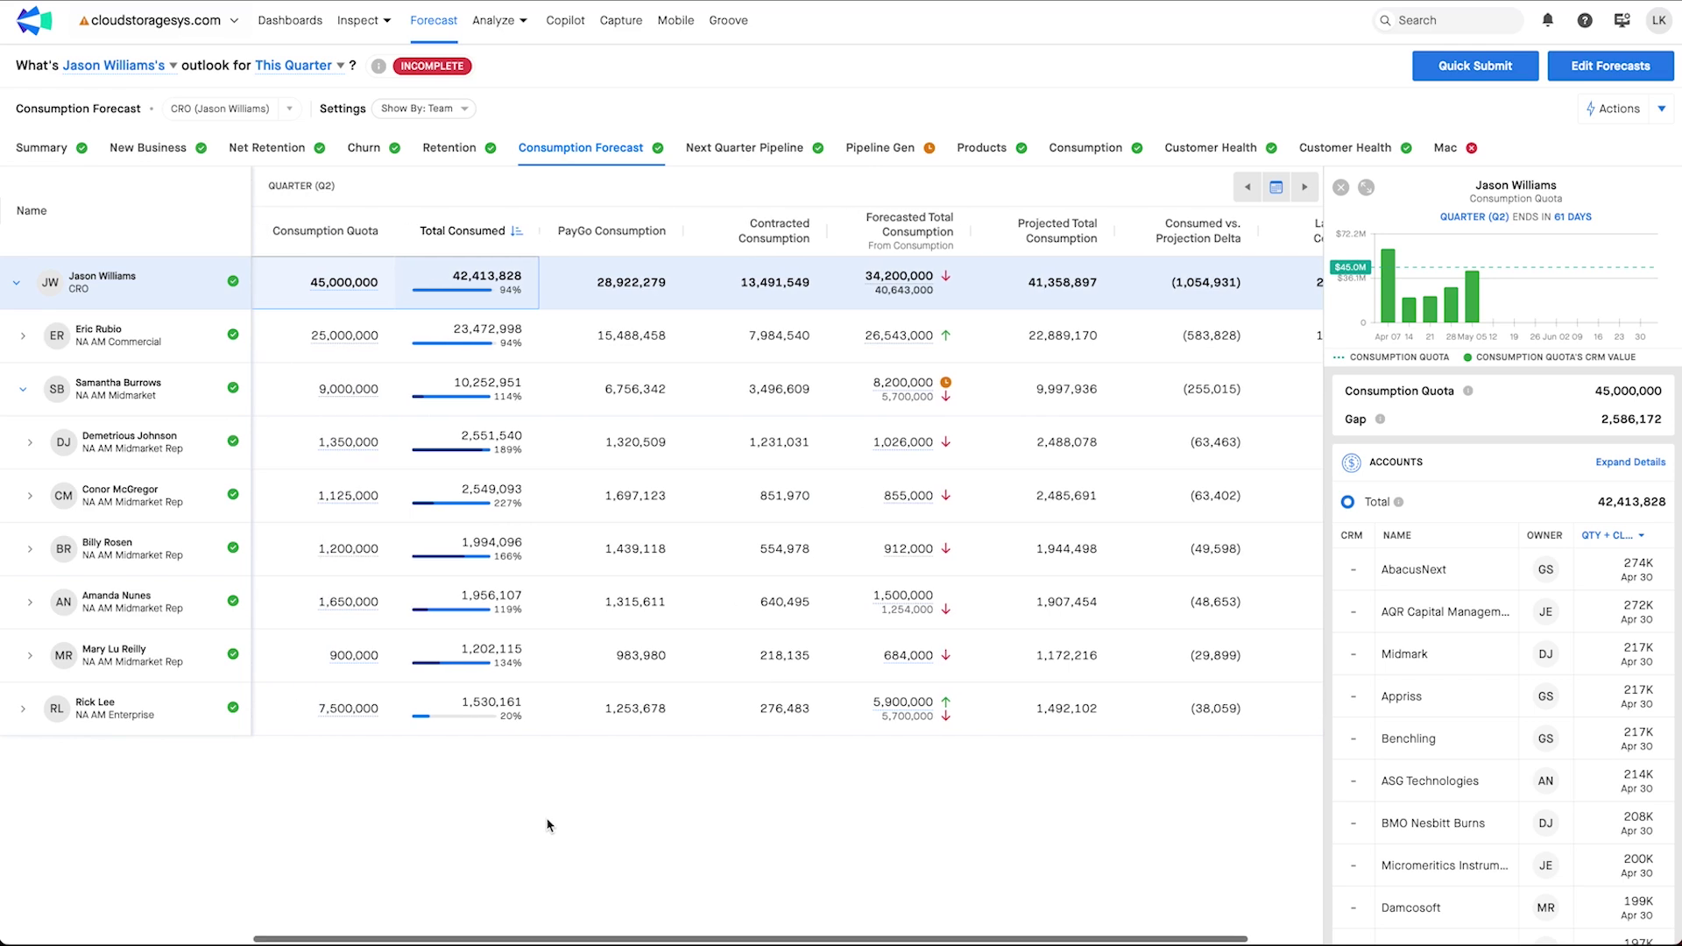
Expand Amanda Nunes (1,650,000 quota) and ASG Technologies, then inspect their forecasted consumption cells
{"action": "left_click", "coordinate": [29, 607]}
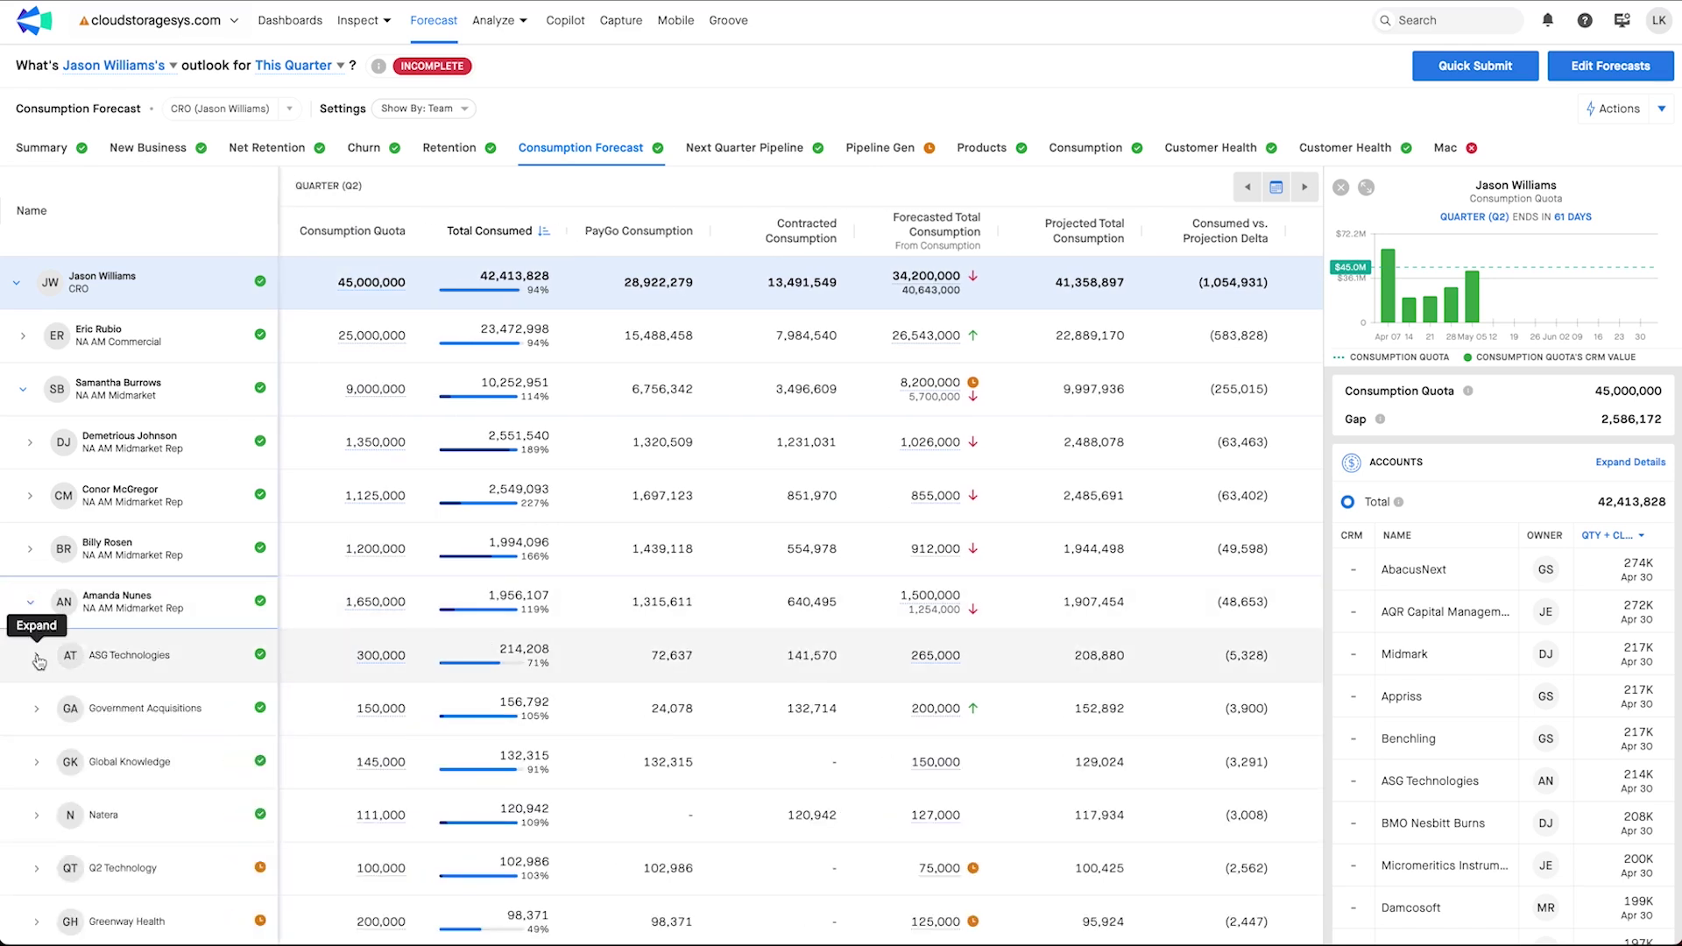
{"action": "left_click", "coordinate": [38, 658]}
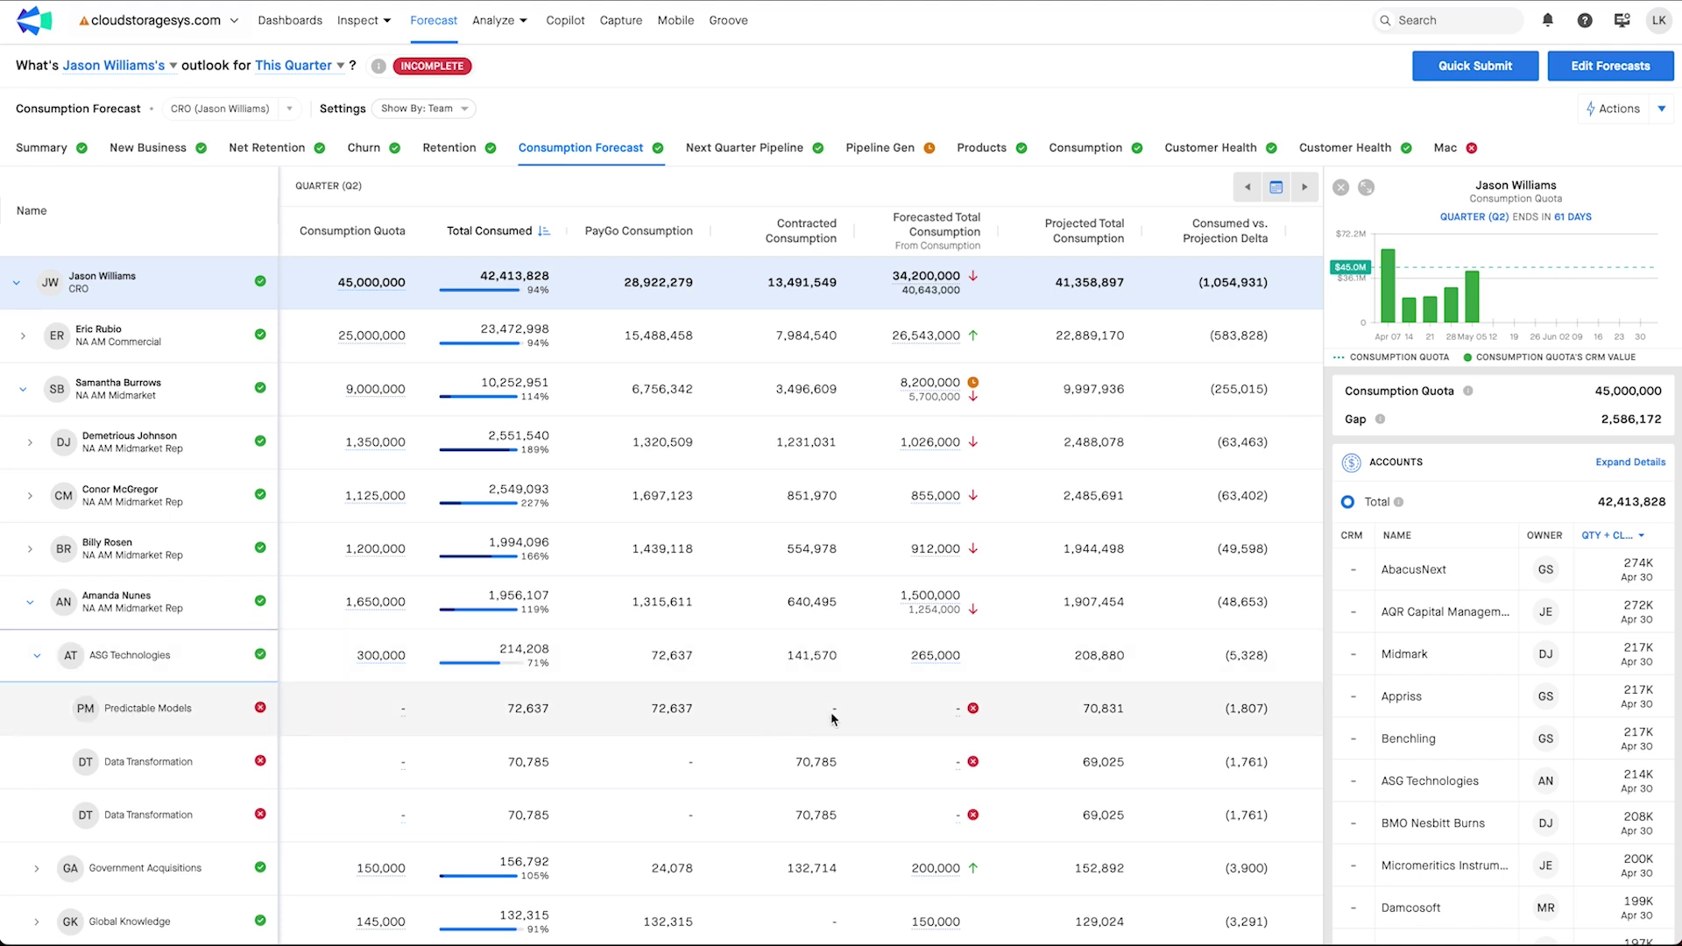
{"action": "left_click", "coordinate": [905, 674]}
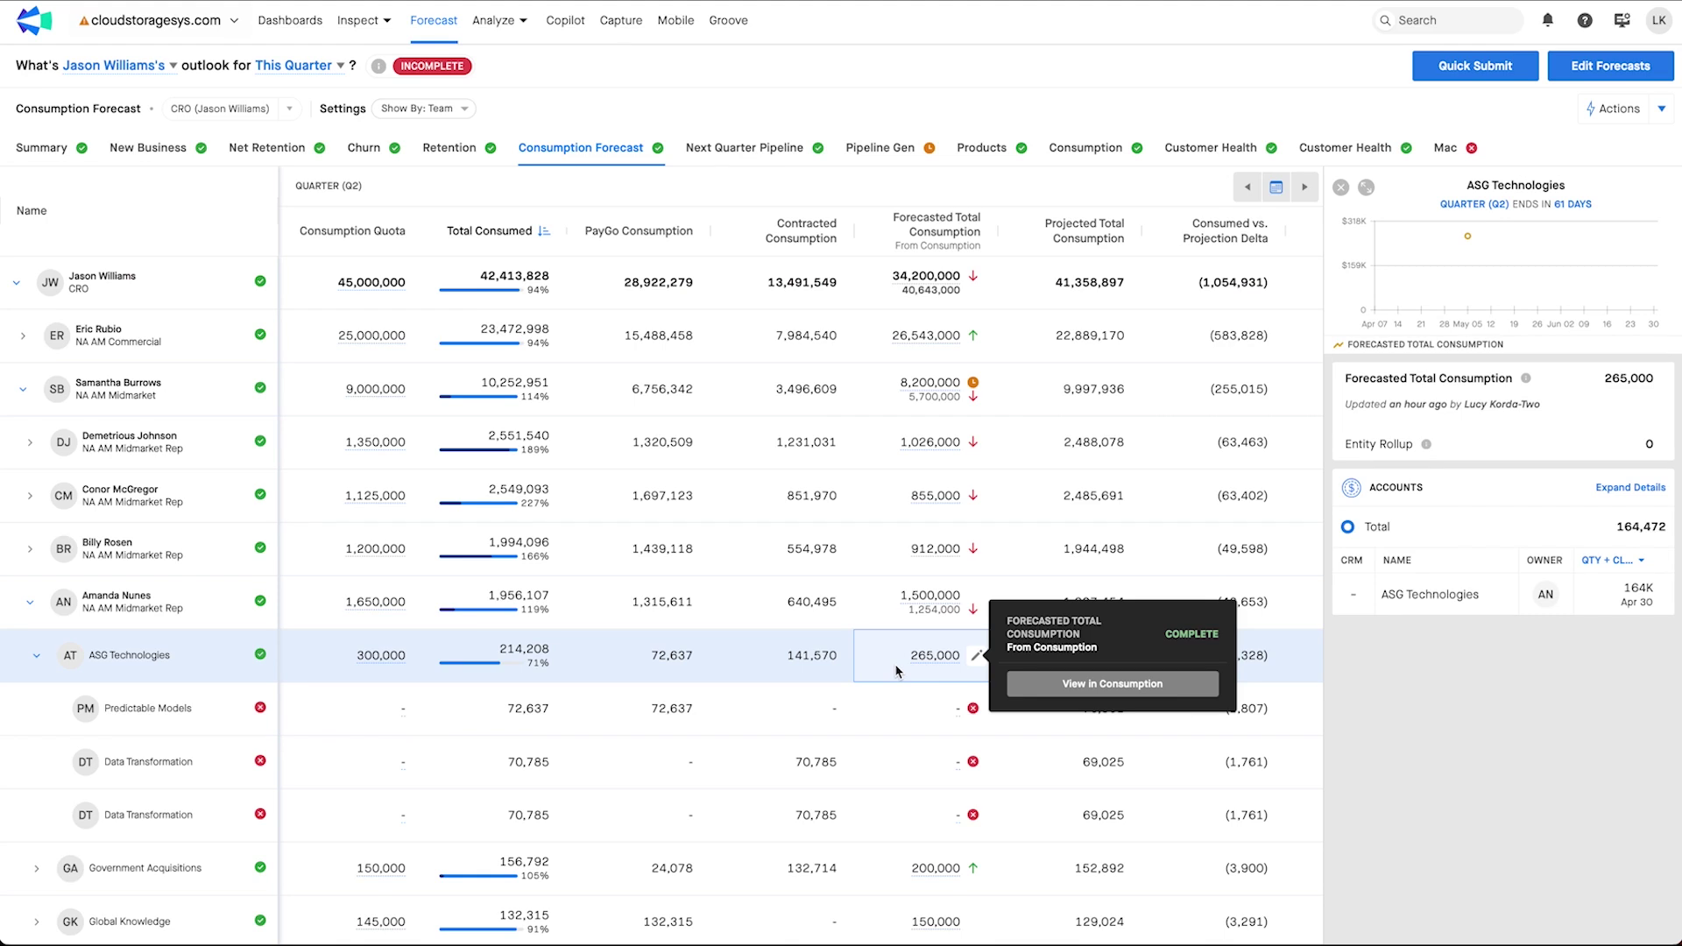
{"action": "mouse_move", "coordinate": [926, 602]}
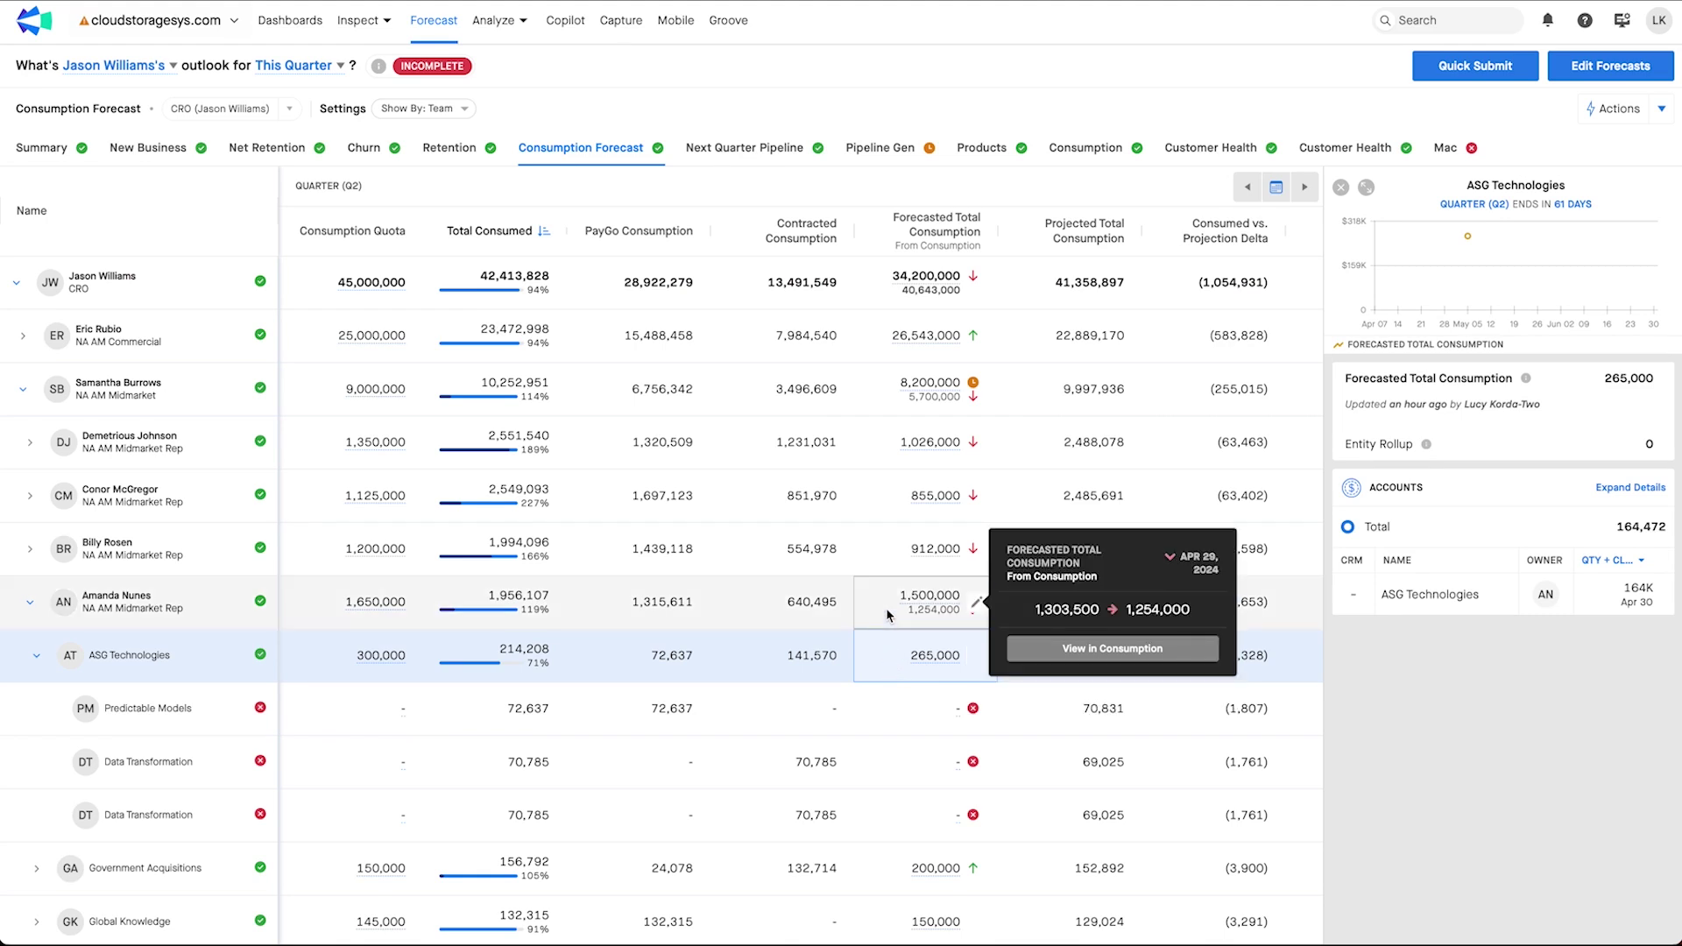
{"action": "left_click", "coordinate": [889, 614]}
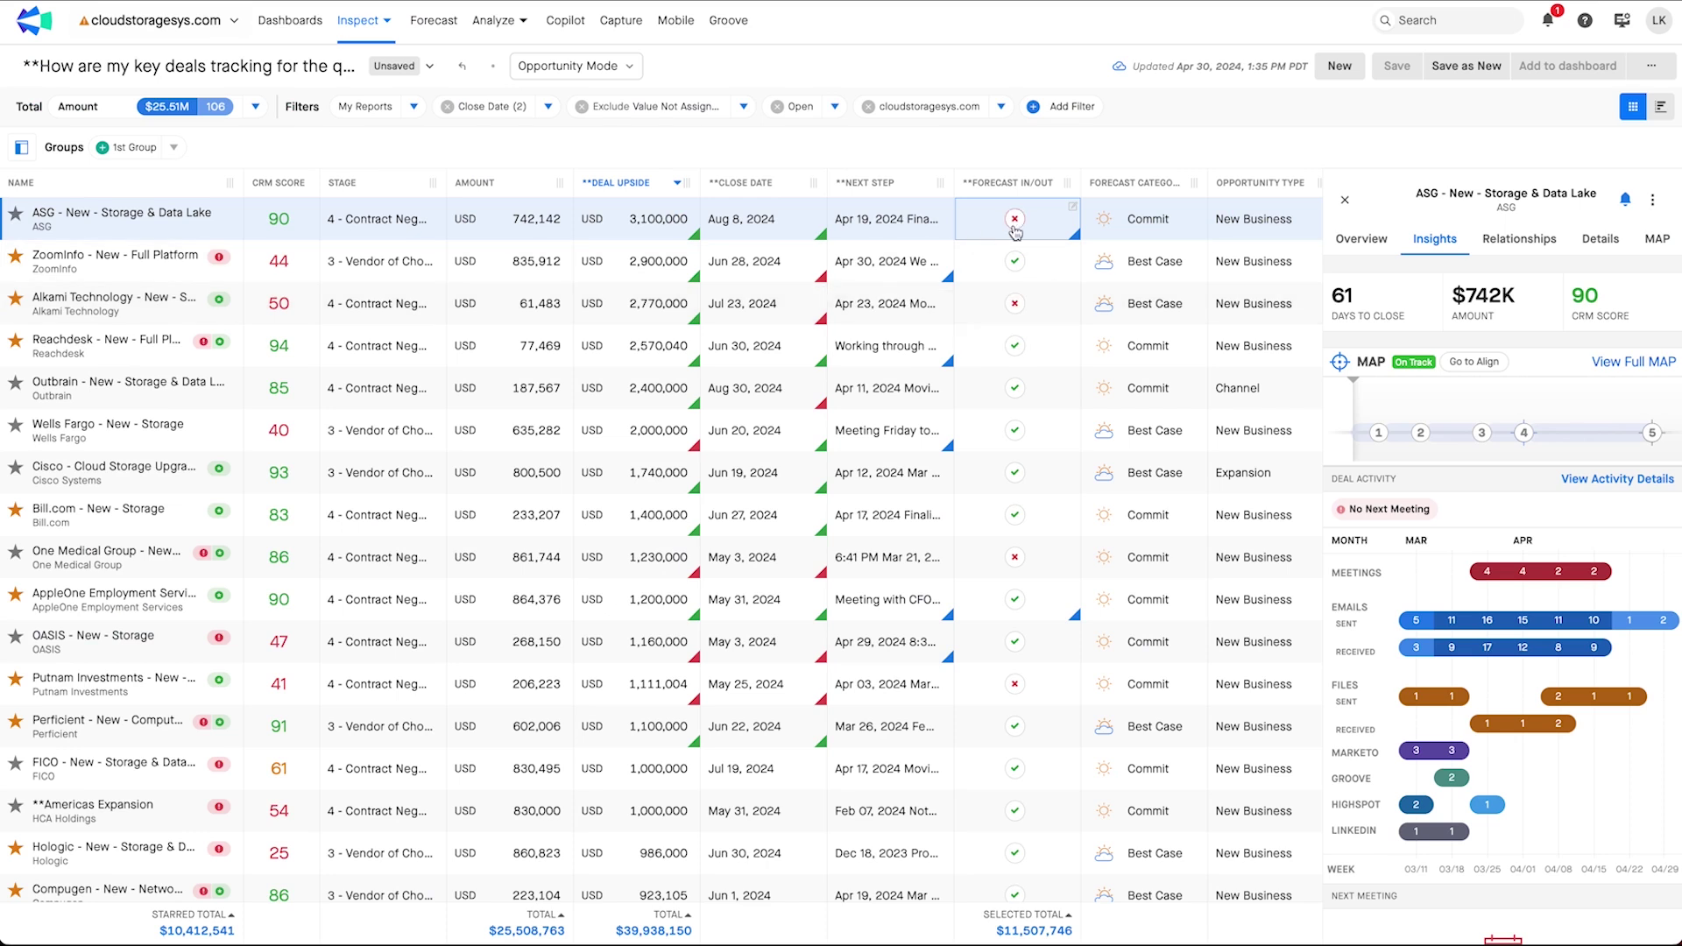
{"action": "left_click", "coordinate": [1011, 227]}
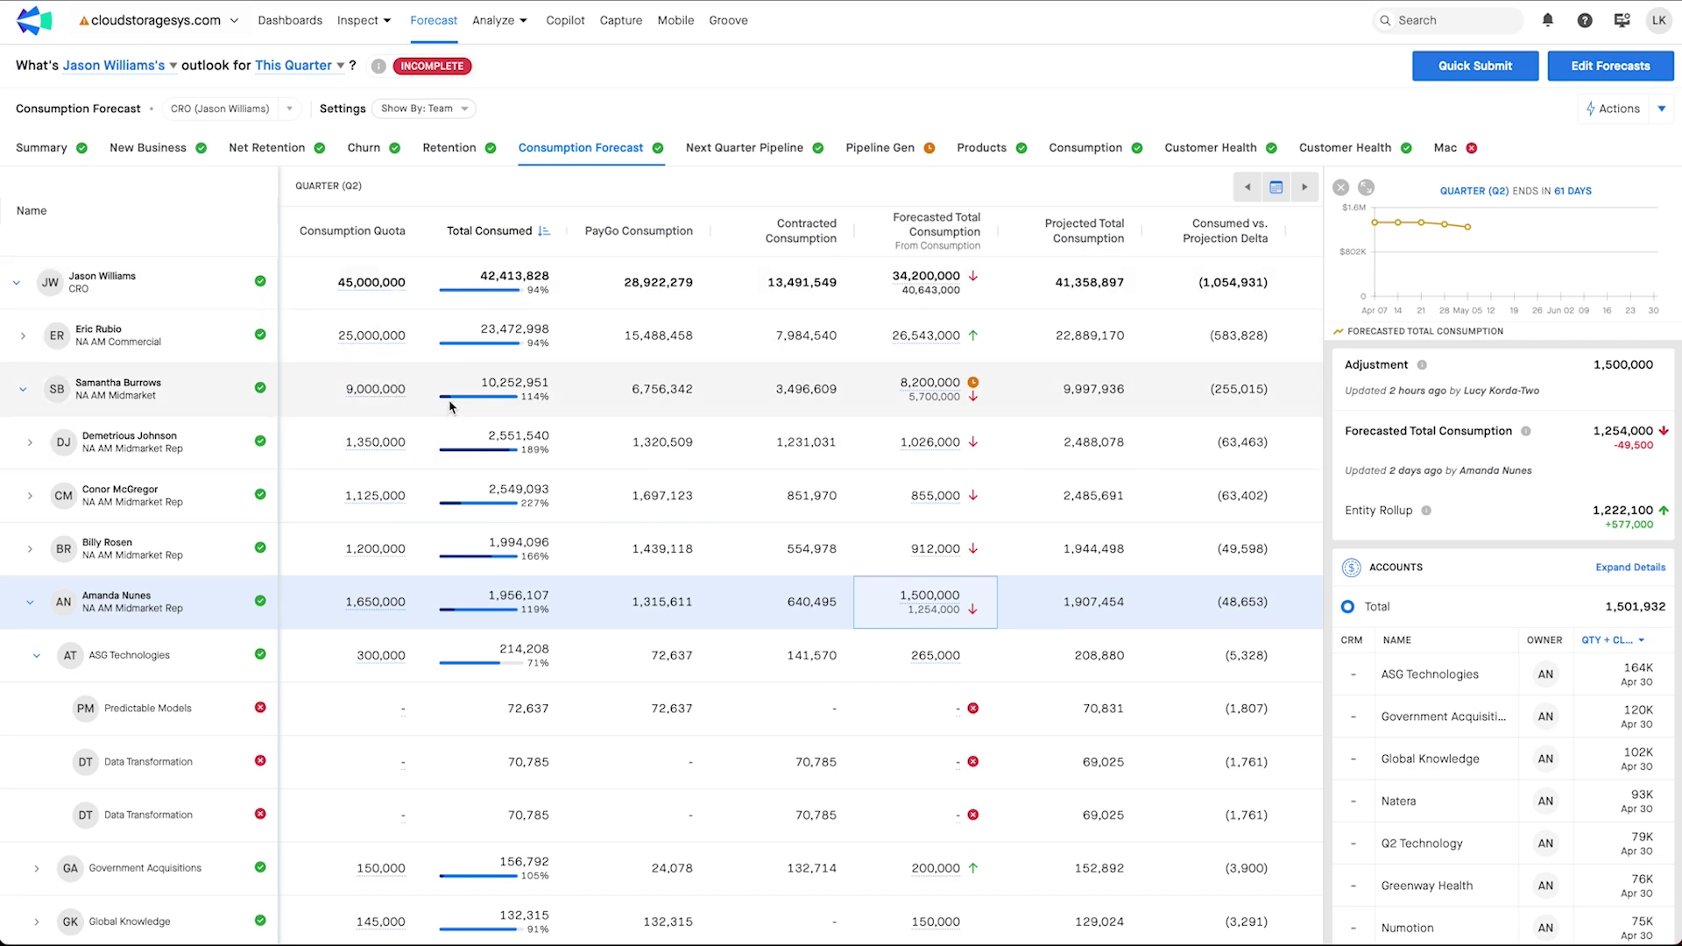
{"action": "left_click", "coordinate": [450, 406]}
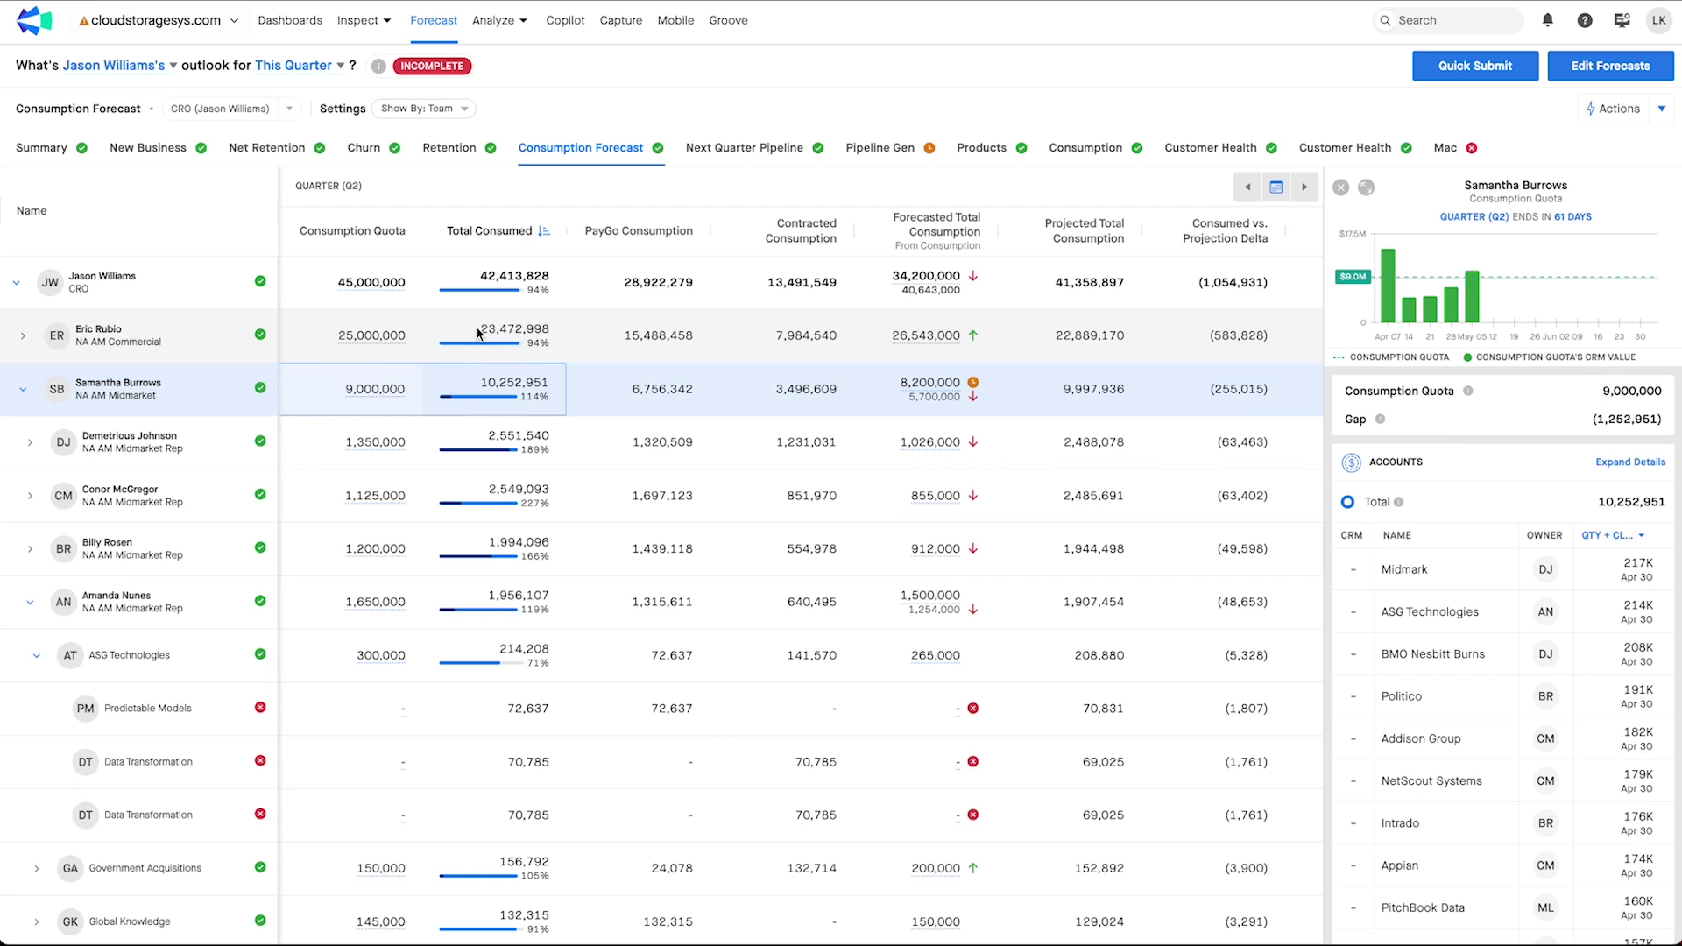
{"action": "left_click", "coordinate": [478, 334]}
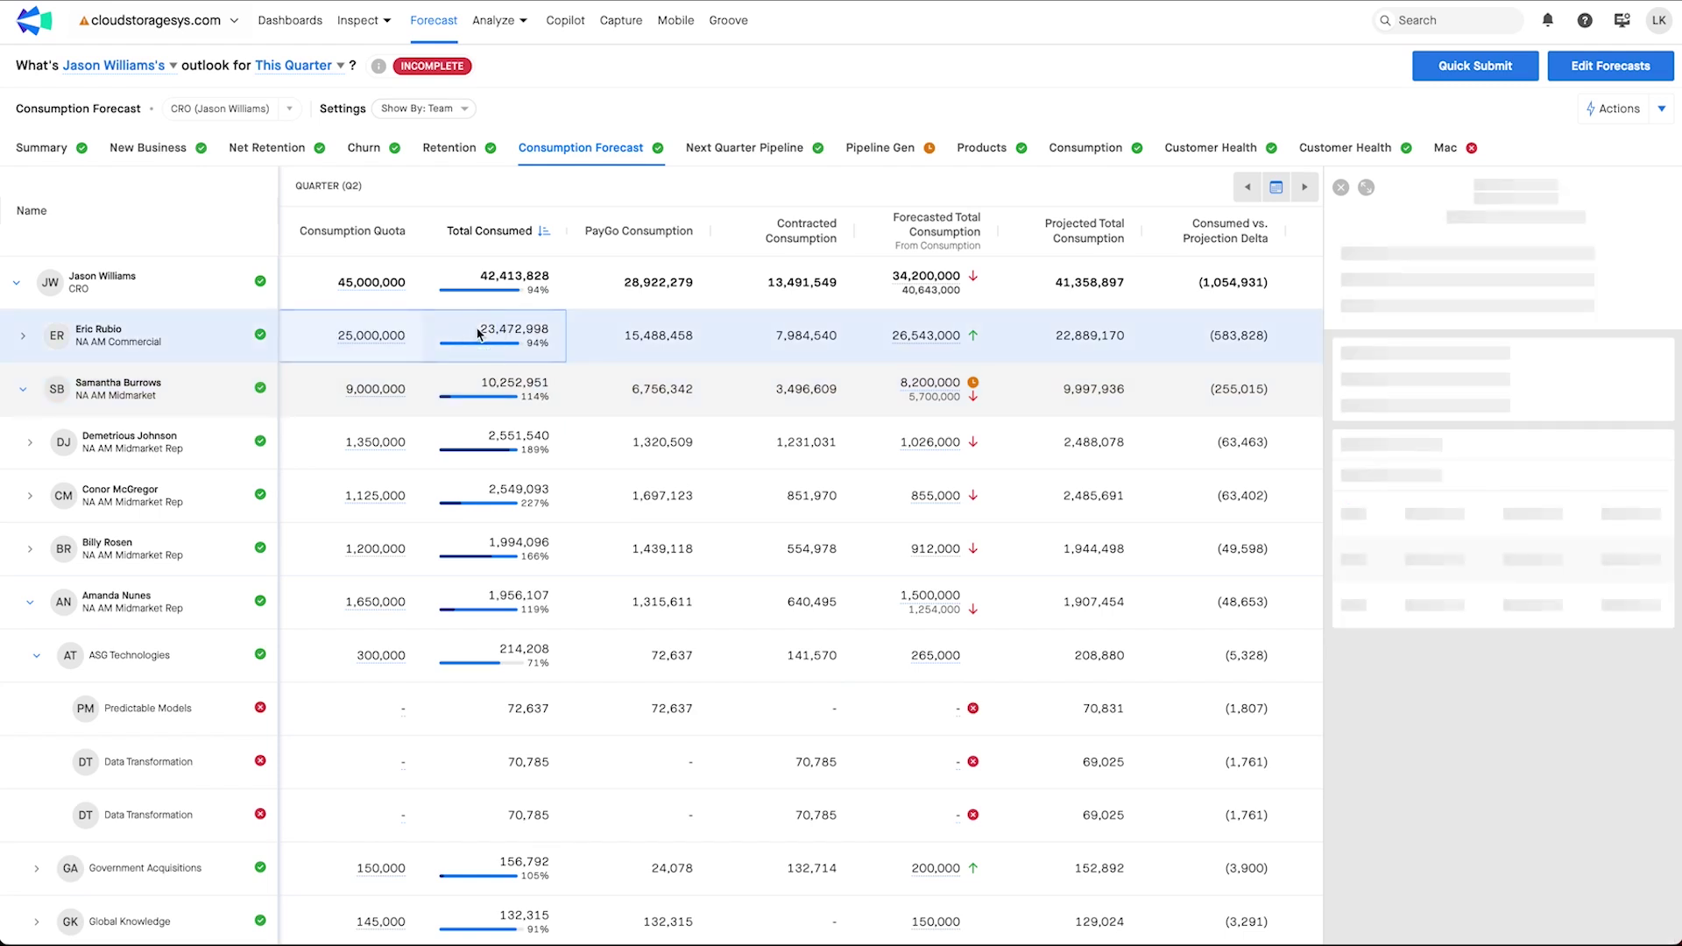